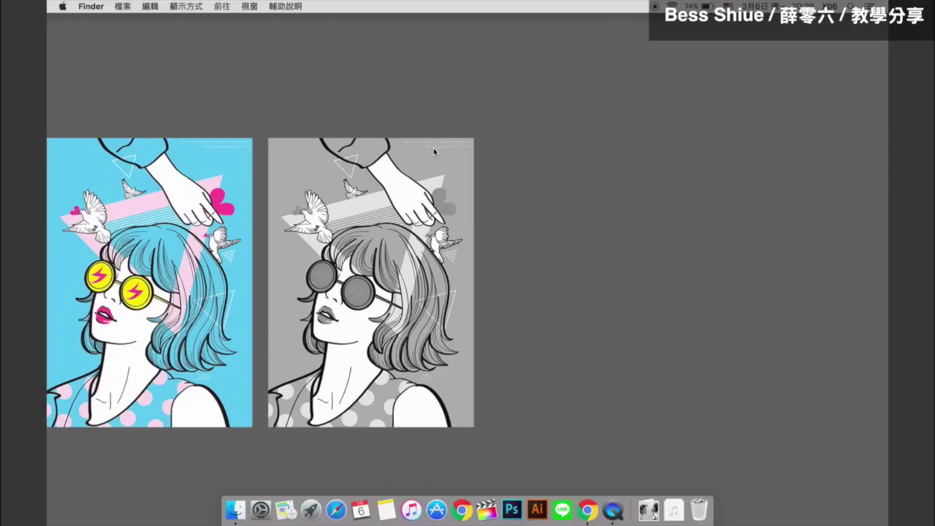
Step: Turn on showing hard disks (硬碟) on the desktop in the Finder preferences
left_click(91, 7)
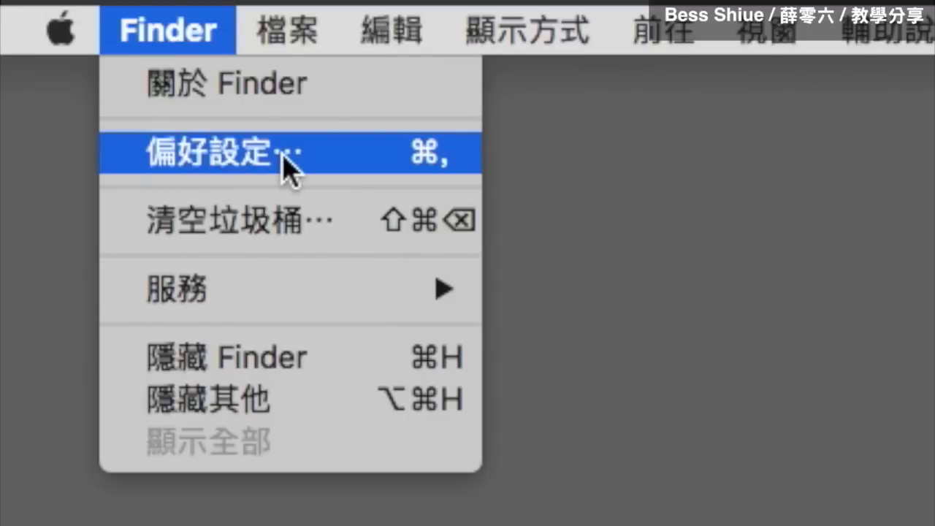
left_click(283, 157)
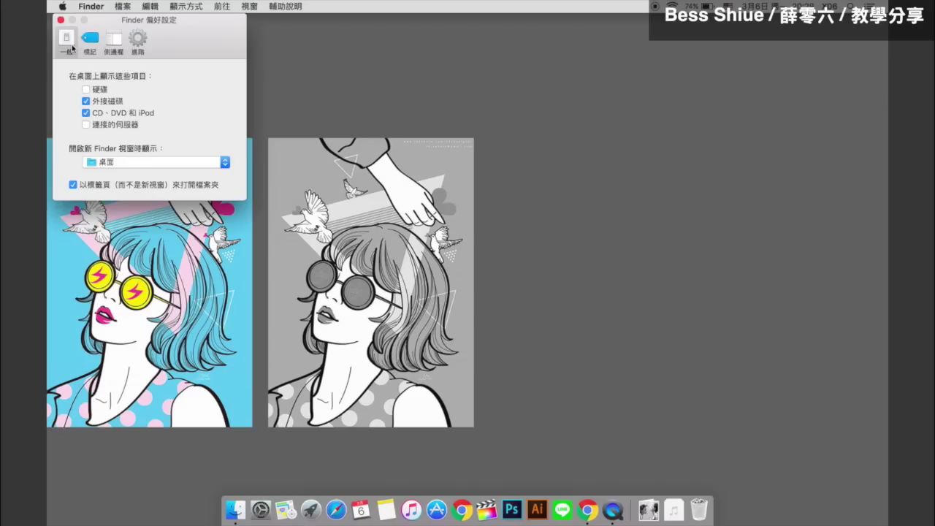
left_click(92, 91)
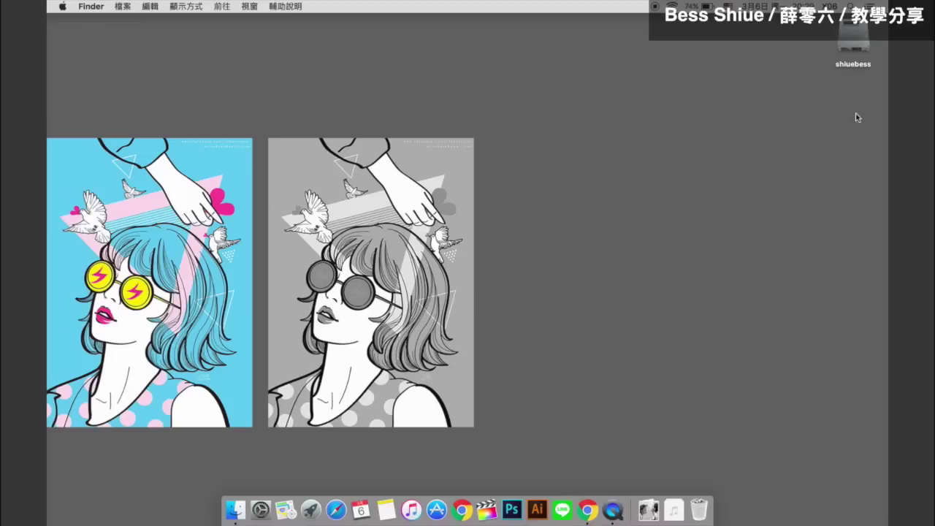
Step: Open the hard disk from the desktop and show the status bar in its Finder window
double_click(853, 44)
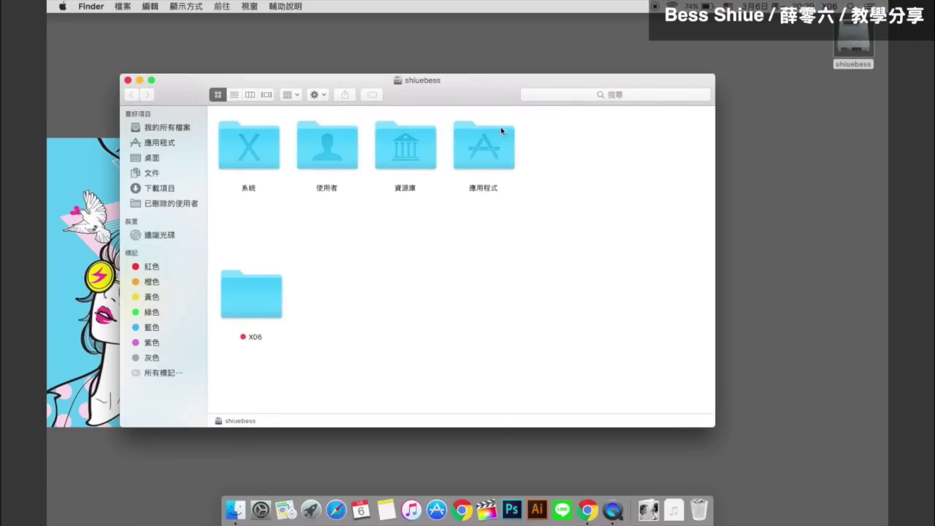
right_click(386, 257)
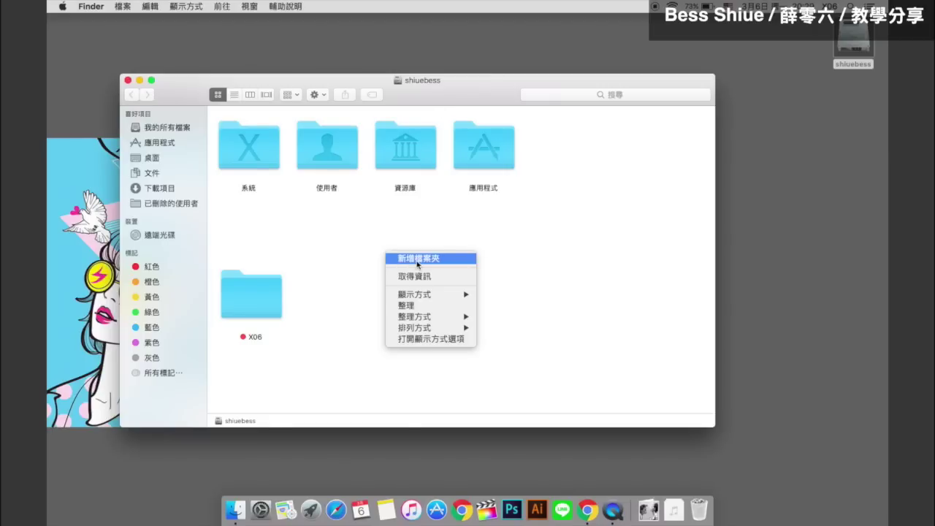
left_click(368, 257)
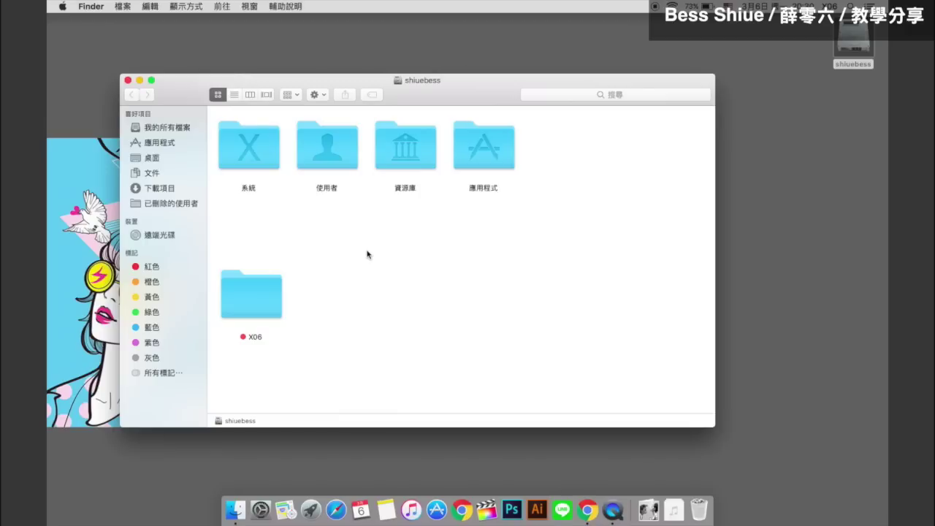
left_click(202, 7)
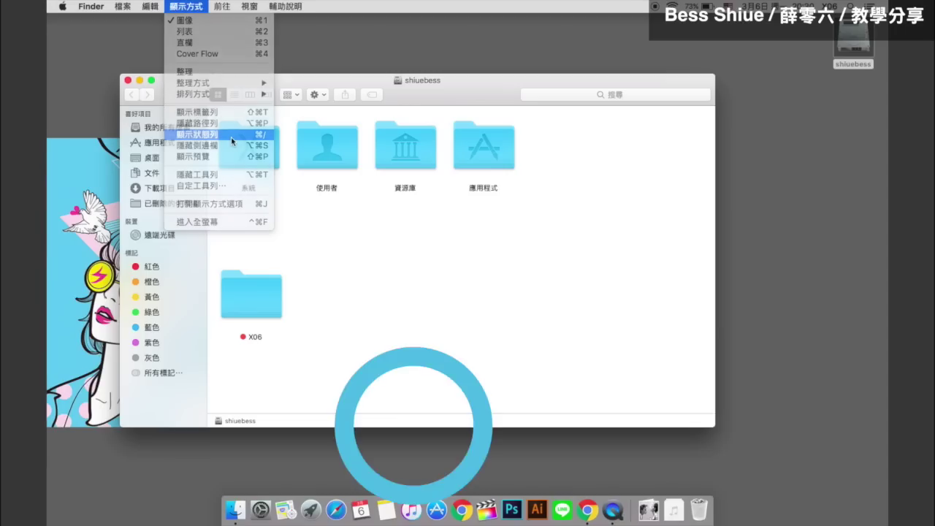
left_click(441, 323)
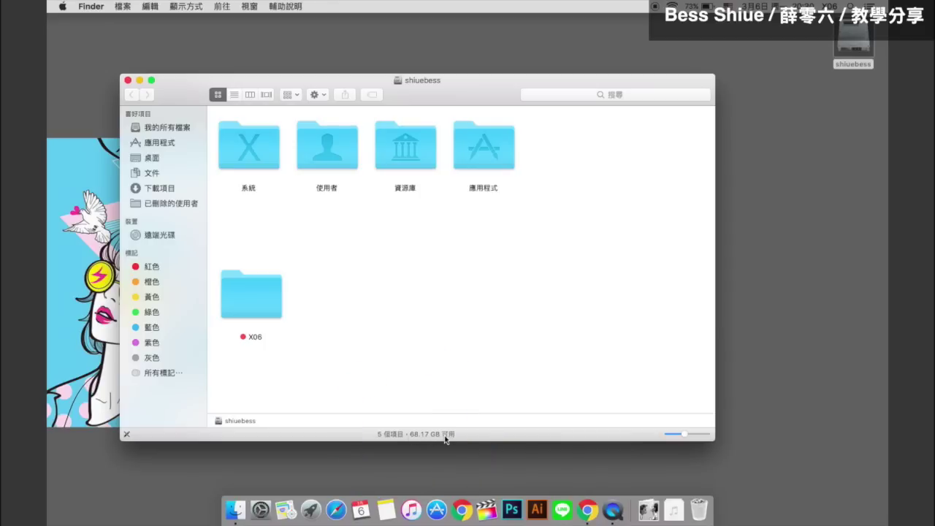
Step: Open the X06 folder and enlarge the icons of its items
double_click(265, 295)
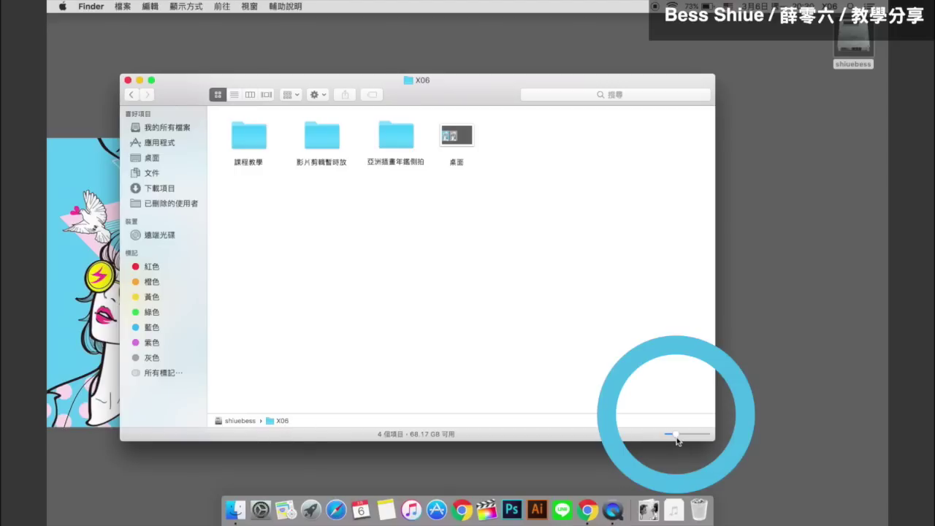
mouse_move(676, 437)
left_mouse_down()
mouse_move(694, 437)
mouse_move(685, 436)
left_mouse_up()
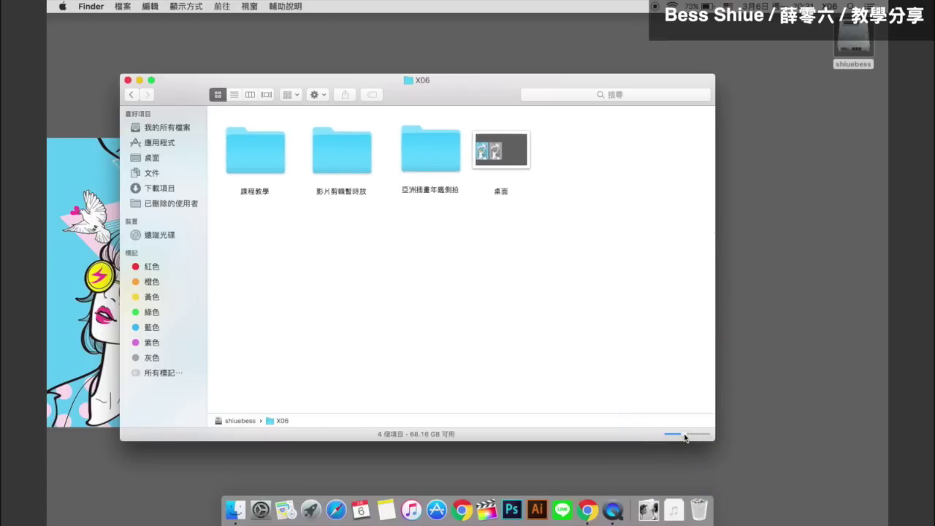
left_click_drag(685, 437, 691, 437)
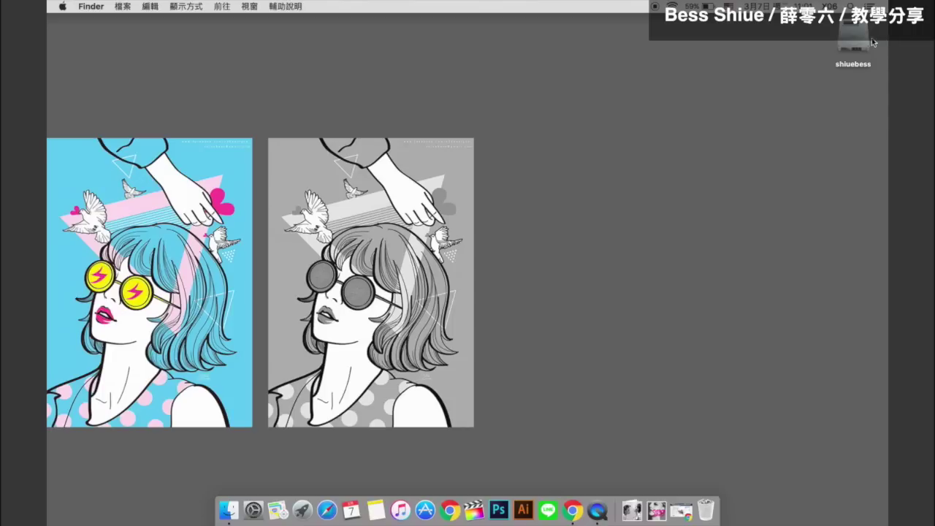
Step: Open the hard disk and look through the installed programs in the Applications (應用程式) folder
double_click(865, 44)
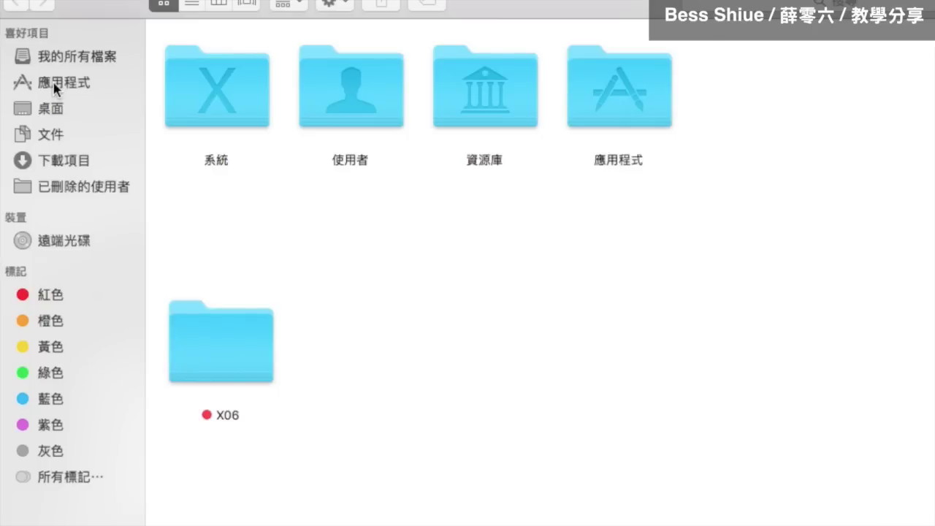
left_click(54, 84)
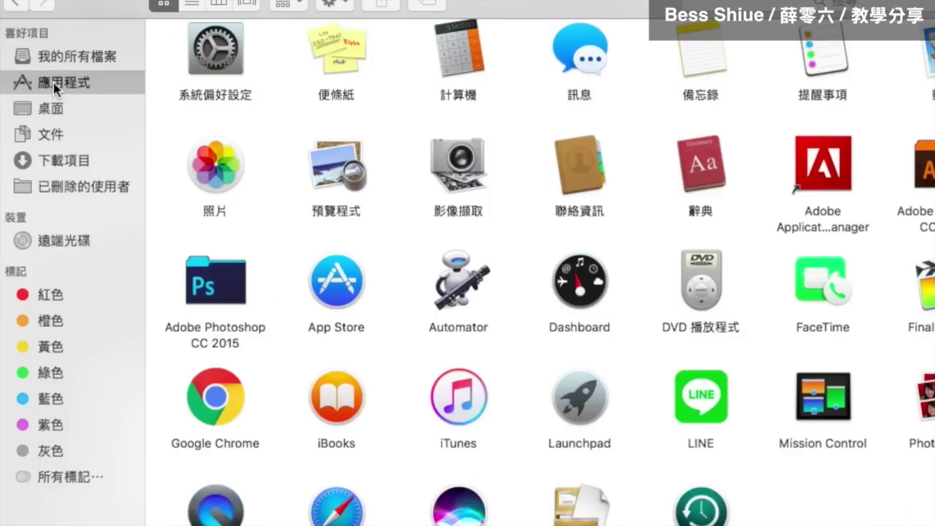
scroll(237, 132, "down", 2)
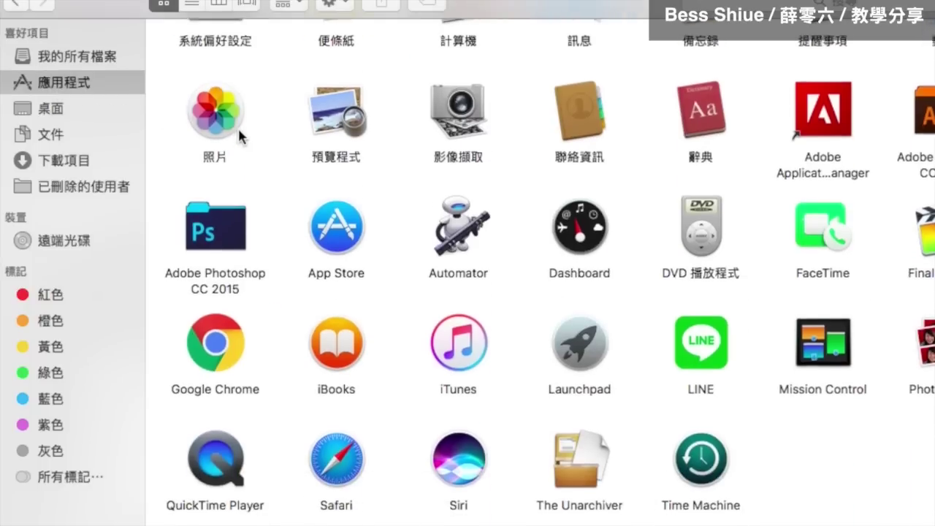
scroll(236, 127, "up", 5)
scroll(235, 127, "down", 5)
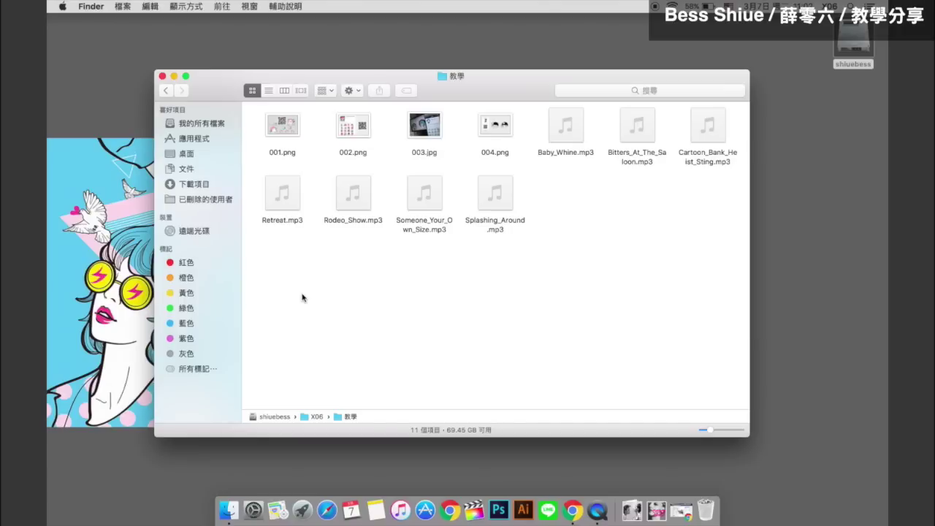
Step: Preview the files in the 教學 folder one after another with Quick Look, starting from 001.png
left_click(278, 126)
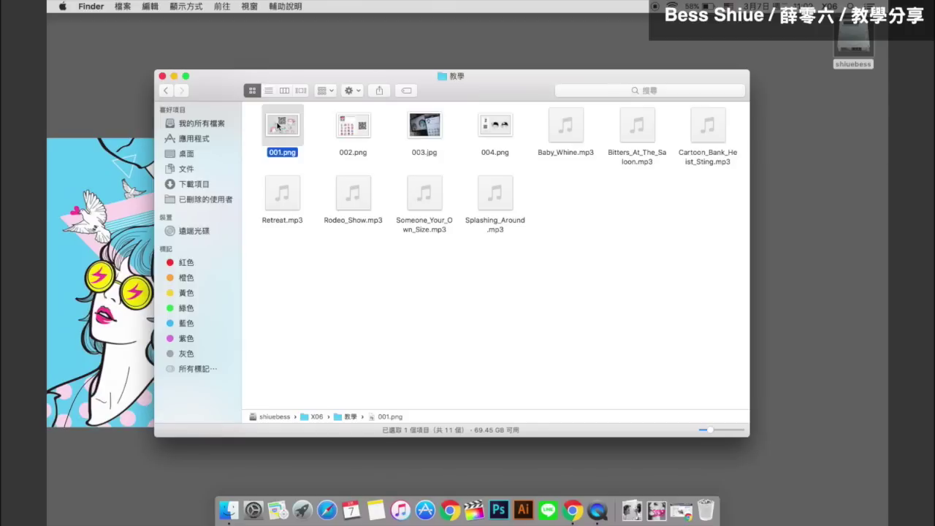
key("space")
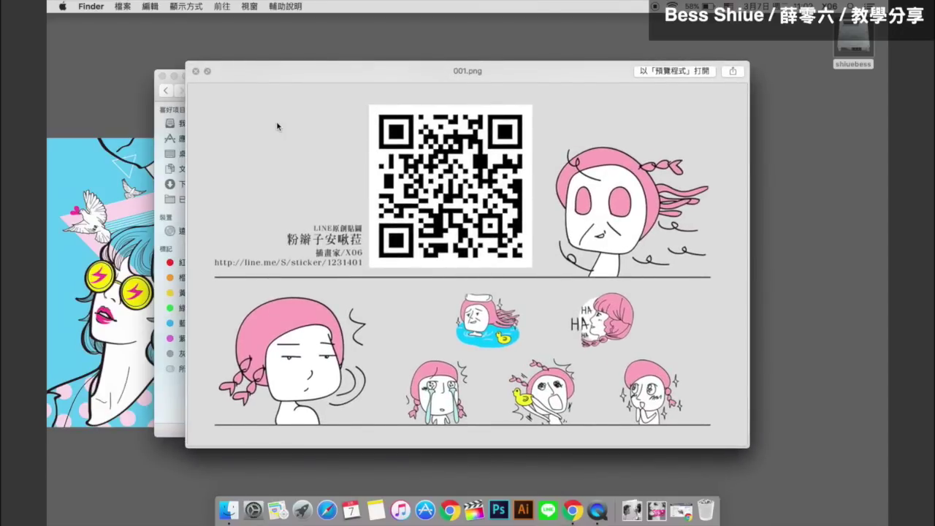
key("Right")
key("Right")
key("Right")
key("Right")
key("Right")
key("space")
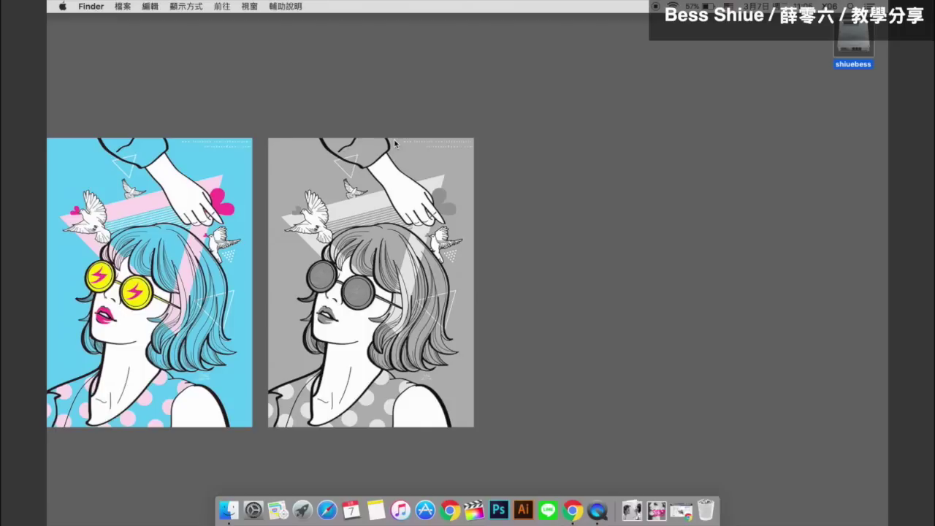
Step: Launch iTunes and switch the active application between iTunes and Finder
left_click(401, 510)
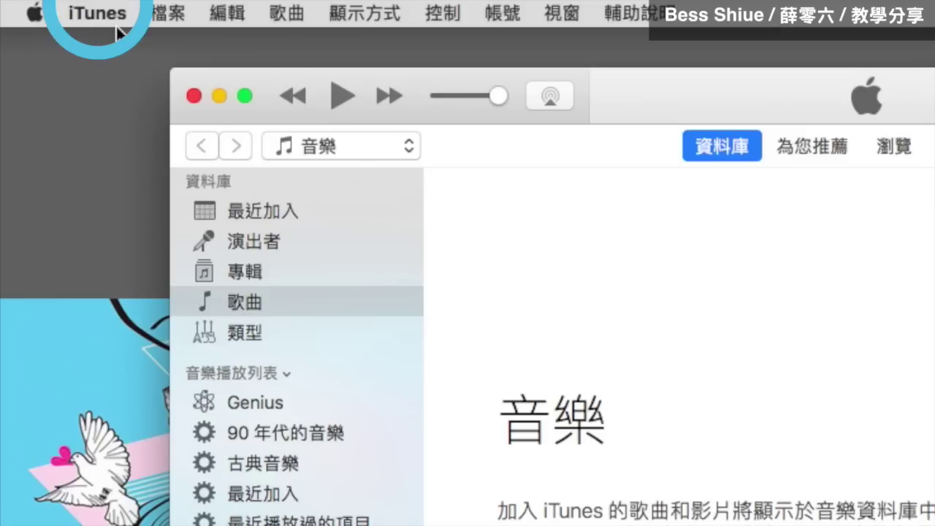
left_click(100, 122)
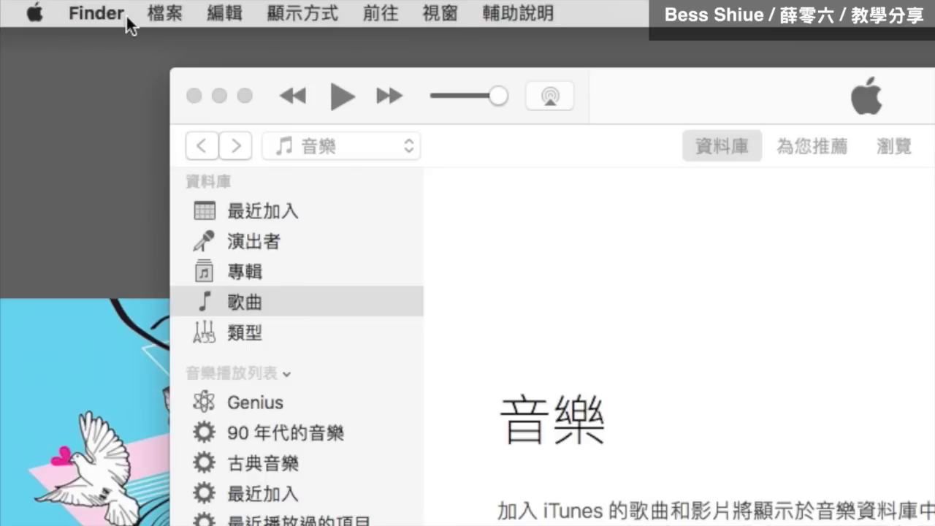
left_click(205, 77)
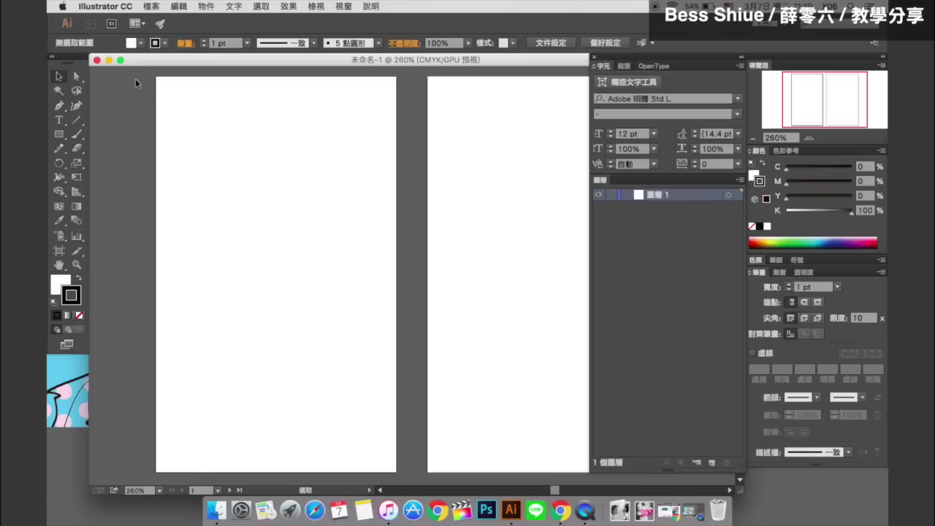
Step: Close the untitled two-artboard Illustrator document and return to Finder, leaving Illustrator running
left_click(97, 61)
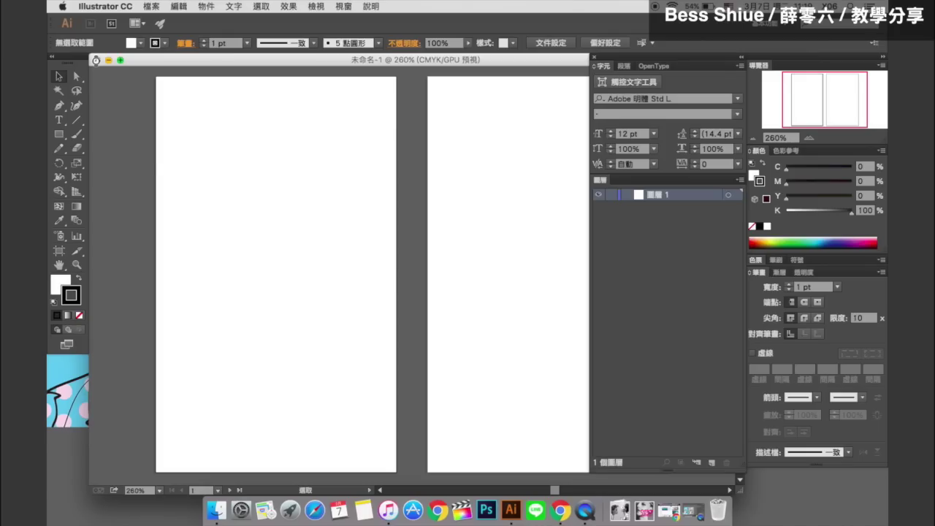
left_click(96, 60)
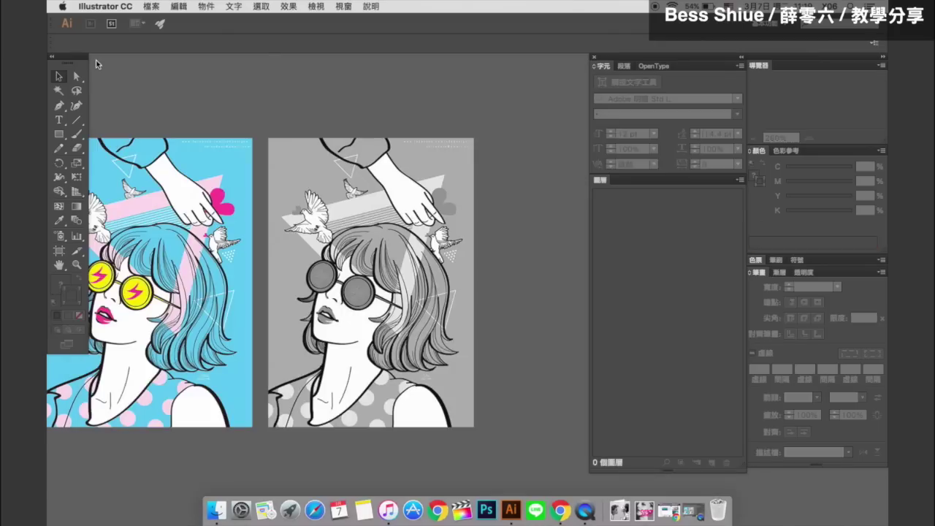
left_click(100, 69)
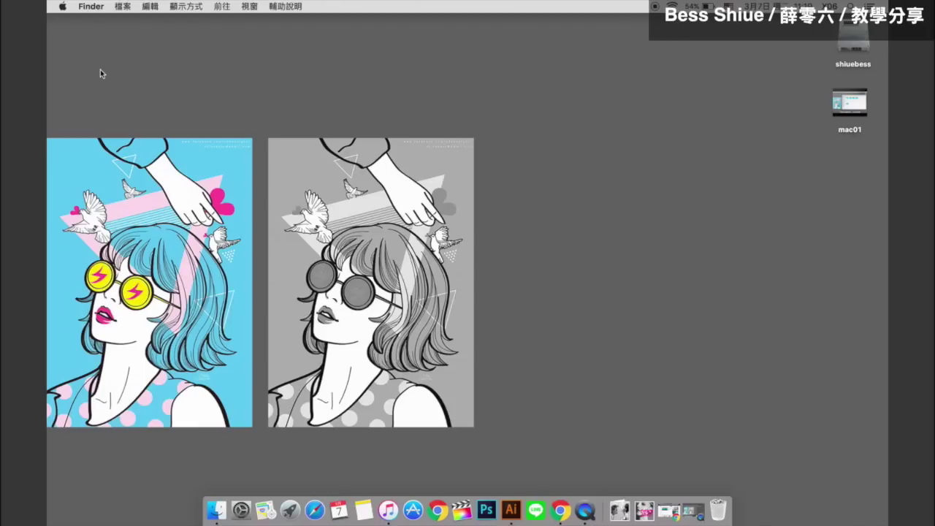
Step: Compare the Dock options offered for Photoshop and for Illustrator
right_click(486, 501)
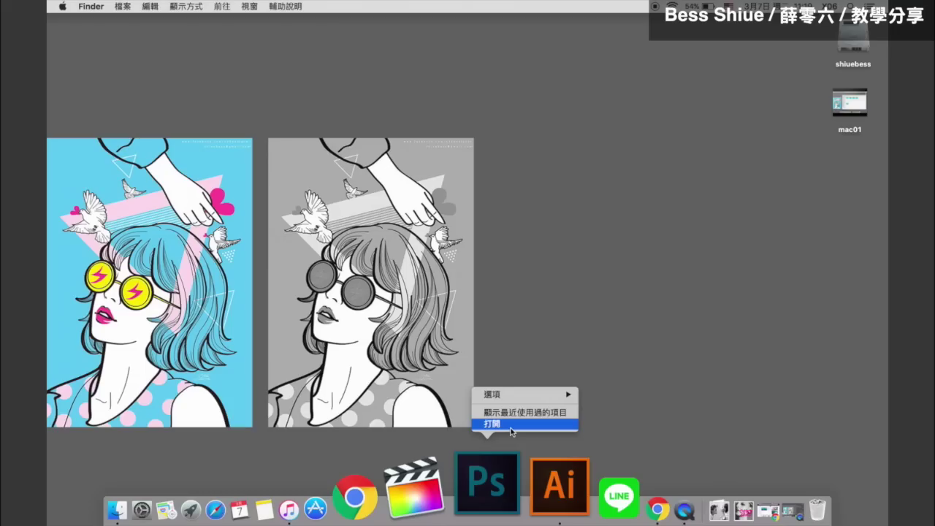
left_click(377, 293)
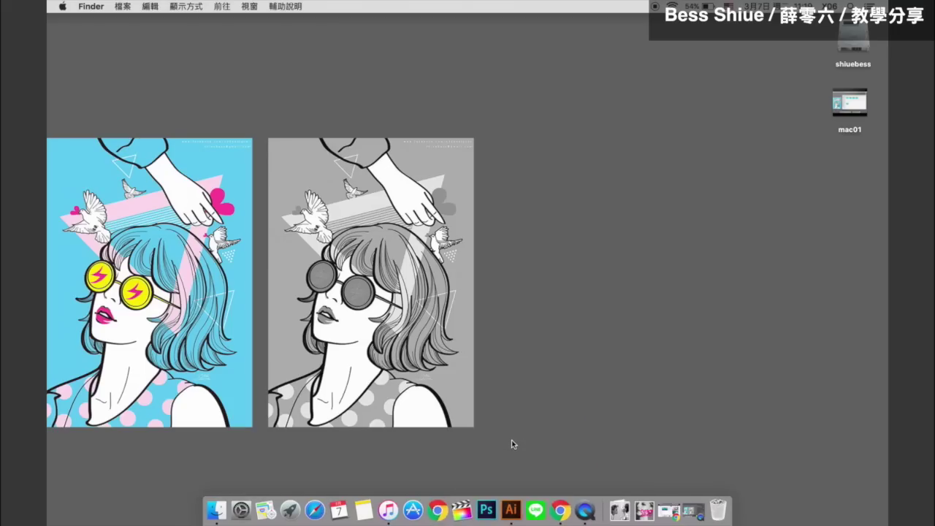
right_click(510, 499)
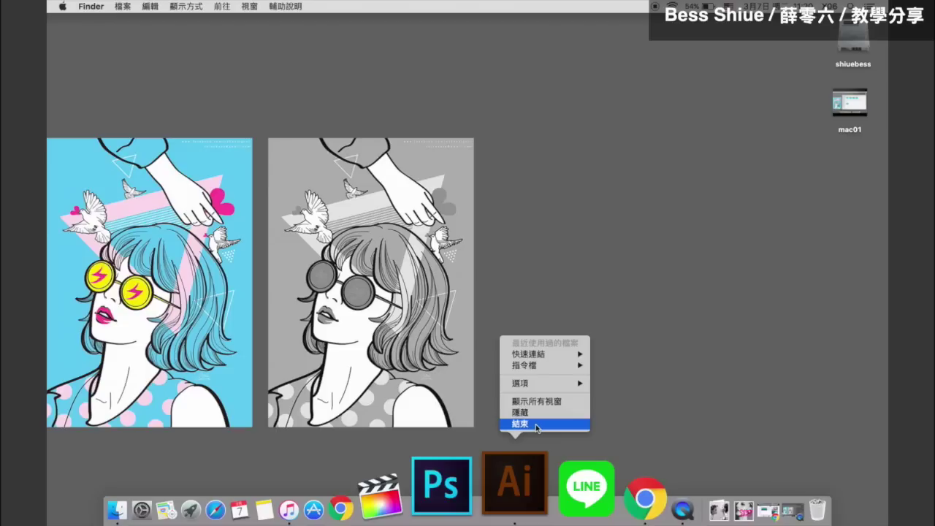
Step: Bring Illustrator to the front and quit it completely
left_click(518, 468)
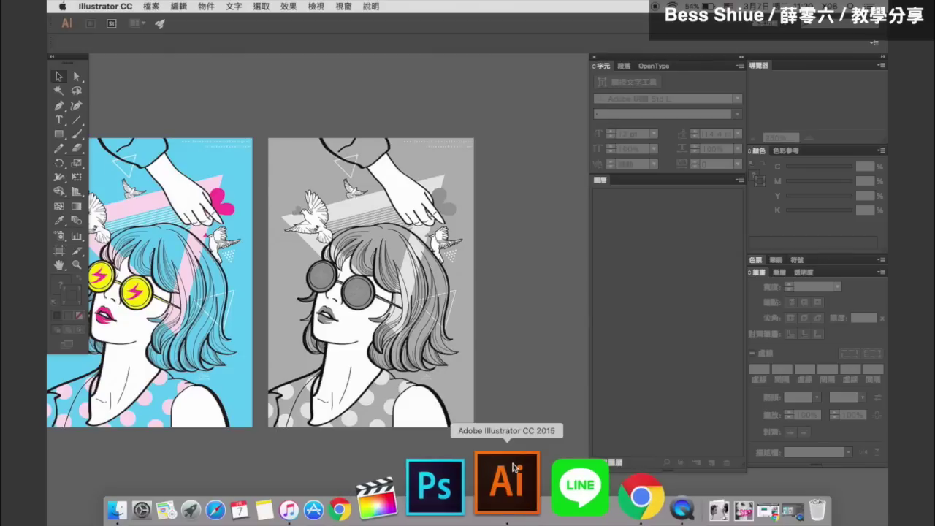
left_click(107, 7)
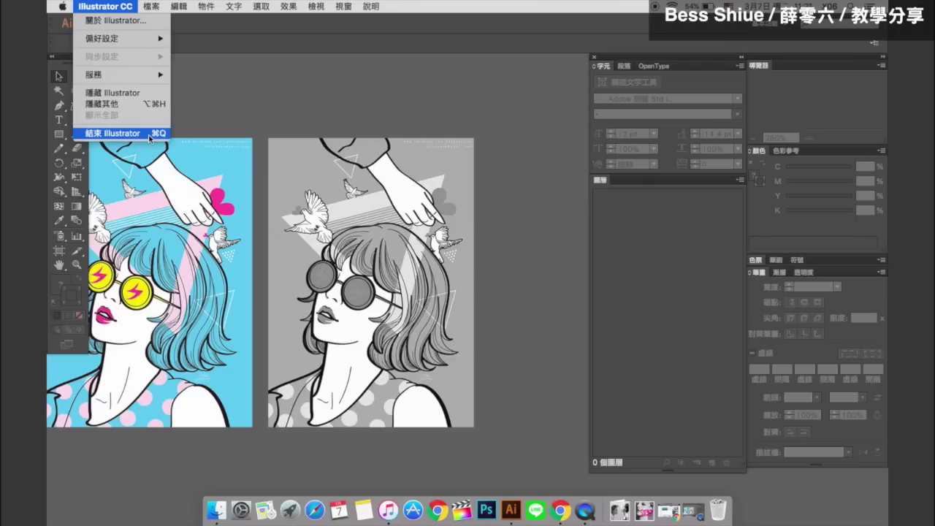
left_click(149, 139)
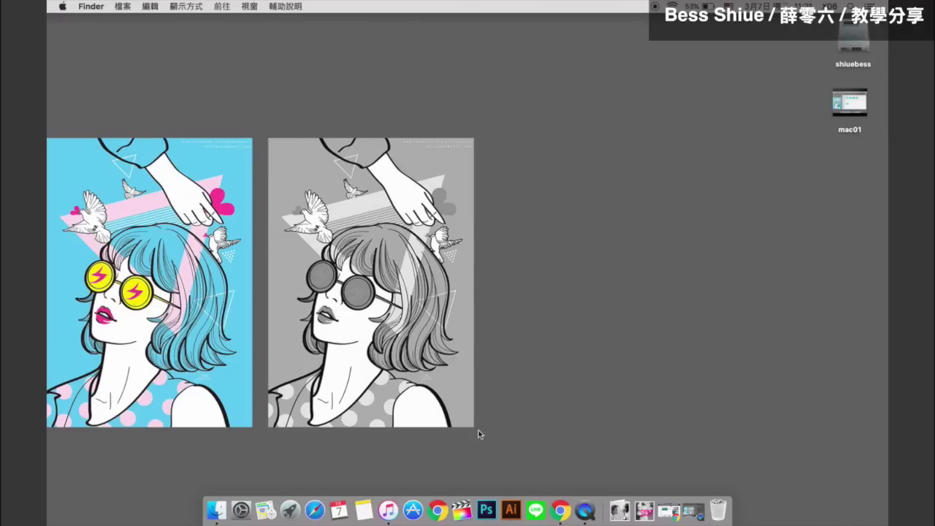
Step: Remove the Adobe Illustrator CC 2015 shortcut from the Dock
right_click(513, 502)
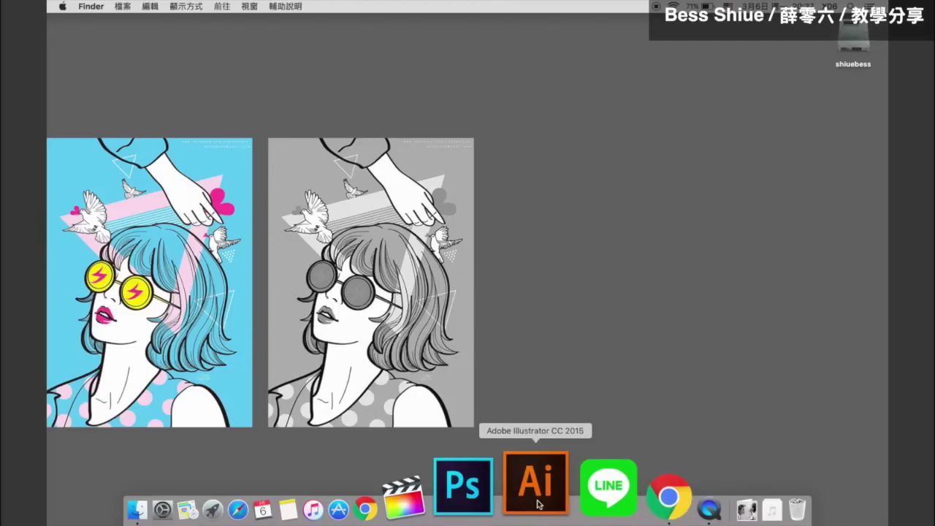
left_click_drag(539, 504, 534, 348)
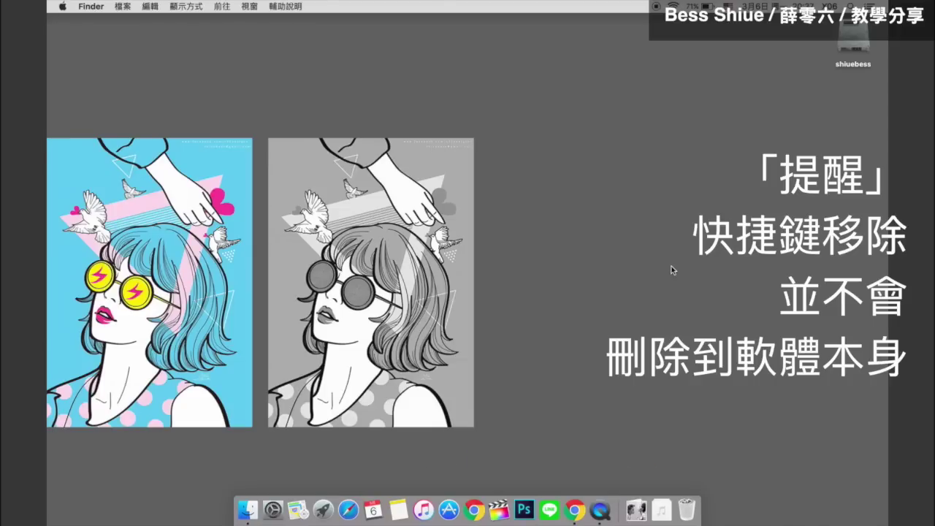
Step: Open the hard disk's Applications (應用程式) folder and check it for Adobe Illustrator CC 2015
double_click(850, 44)
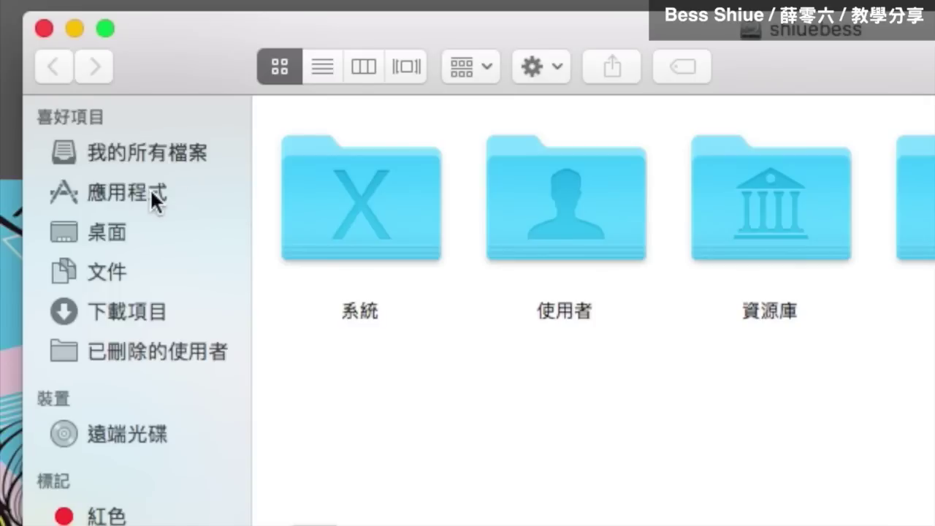
left_click(149, 144)
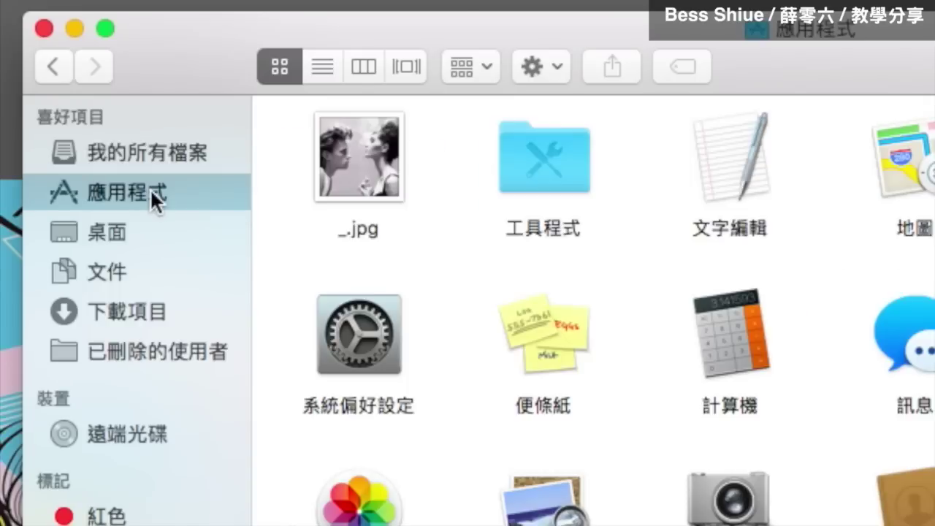
scroll(496, 271, "down", 5)
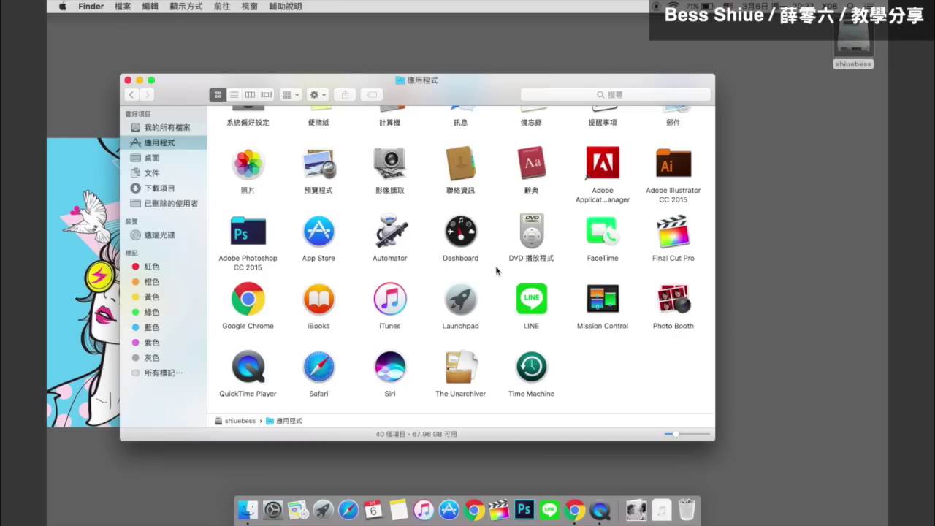
Step: Add the Adobe Illustrator CC 2015 application from its folder in Applications (應用程式) to the Dock between Photoshop and LINE
scroll(496, 271, "up", 1)
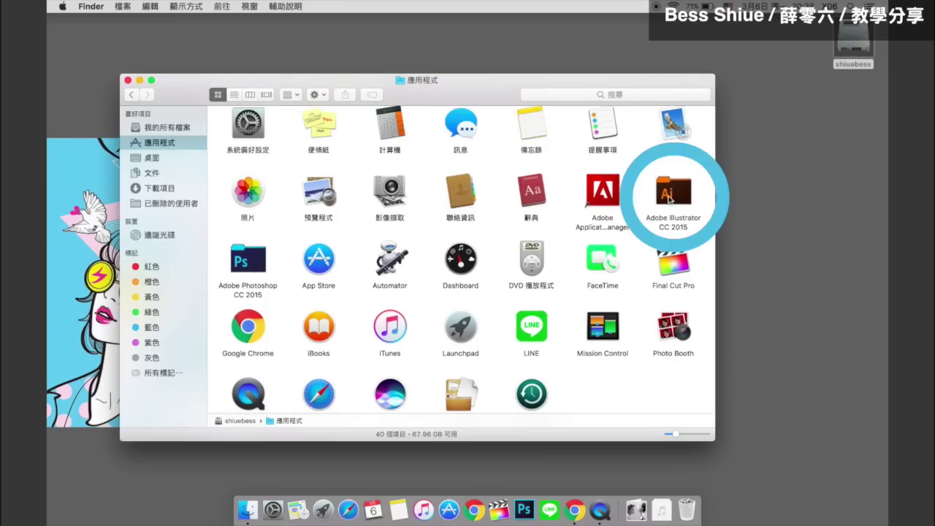
double_click(671, 196)
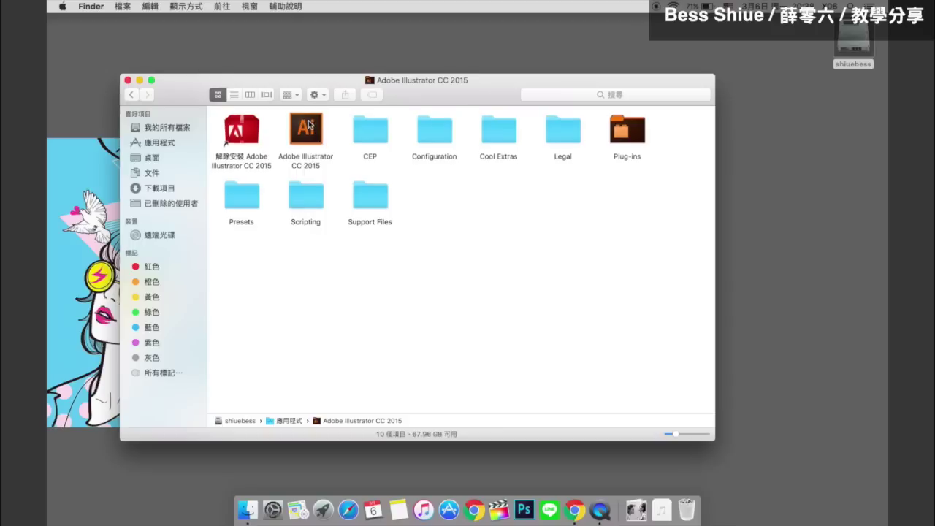
left_click(309, 125)
left_click_drag(309, 126, 548, 505)
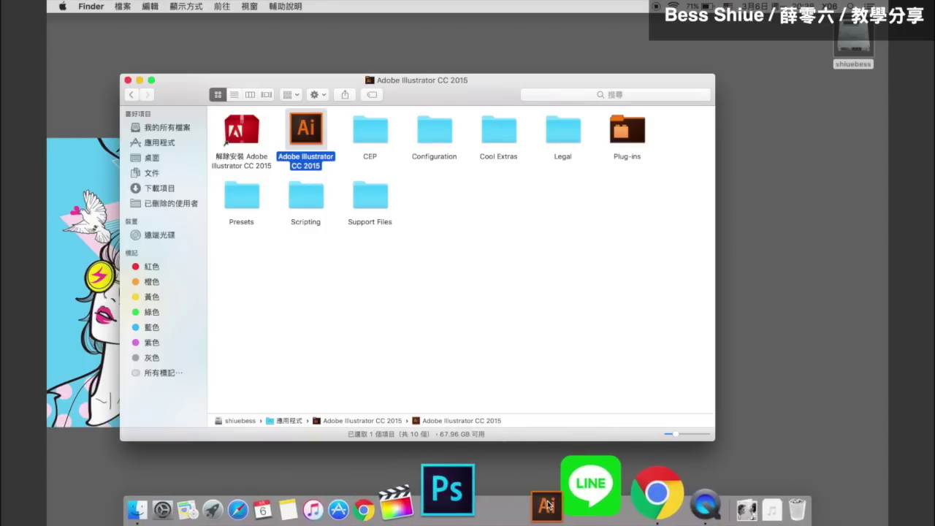
mouse_move(549, 505)
left_mouse_down()
mouse_move(375, 501)
mouse_move(547, 505)
mouse_move(539, 510)
left_mouse_up()
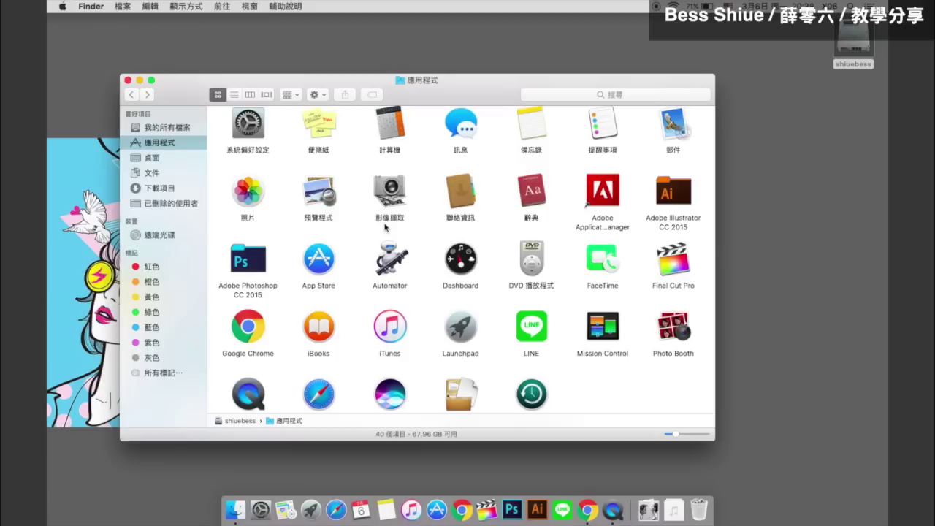
Step: Move the Google Chrome application from the Applications (應用程式) folder to the Trash
left_click(250, 322)
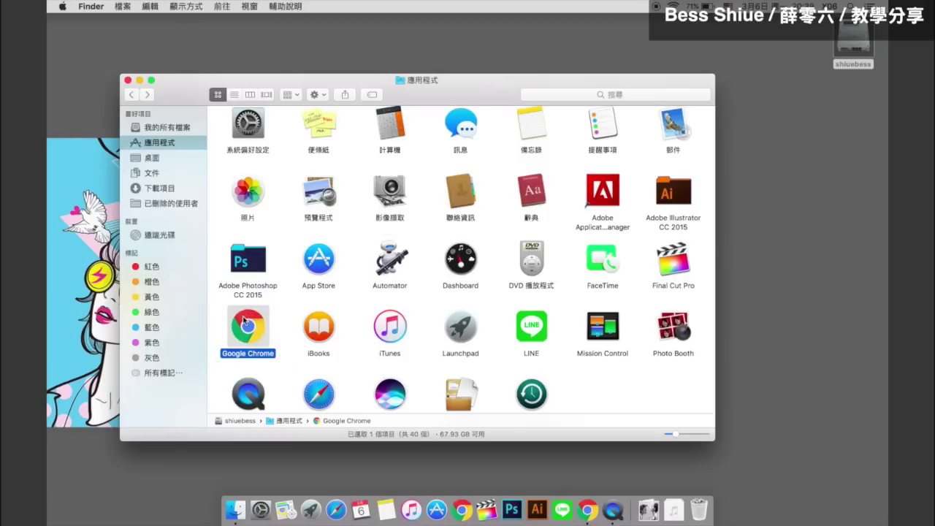
left_click_drag(244, 321, 700, 501)
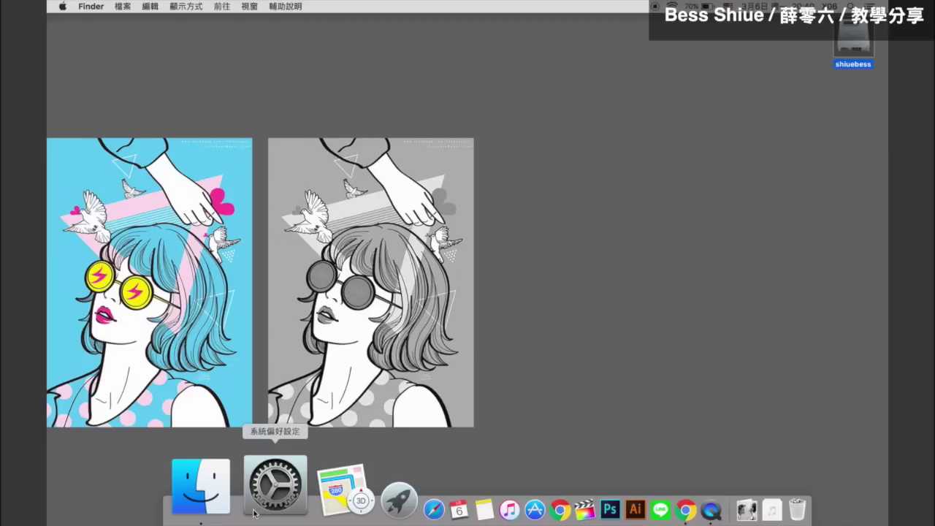
Step: Open System Preferences (系統偏好設定) from the Dock
left_click(254, 514)
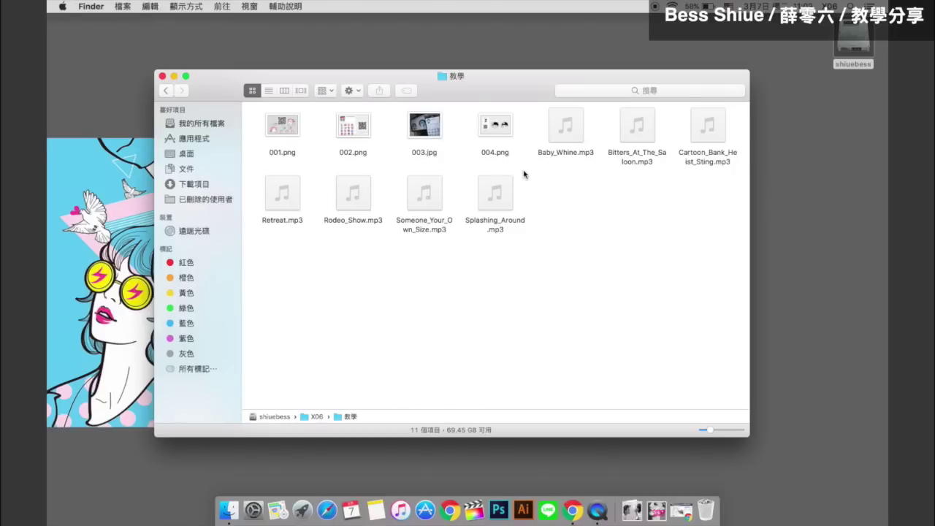
Step: Compress the four image files 001.png, 002.png, 003.jpg and 004.png in the 教學 folder into one ZIP archive
left_click_drag(523, 168, 281, 122)
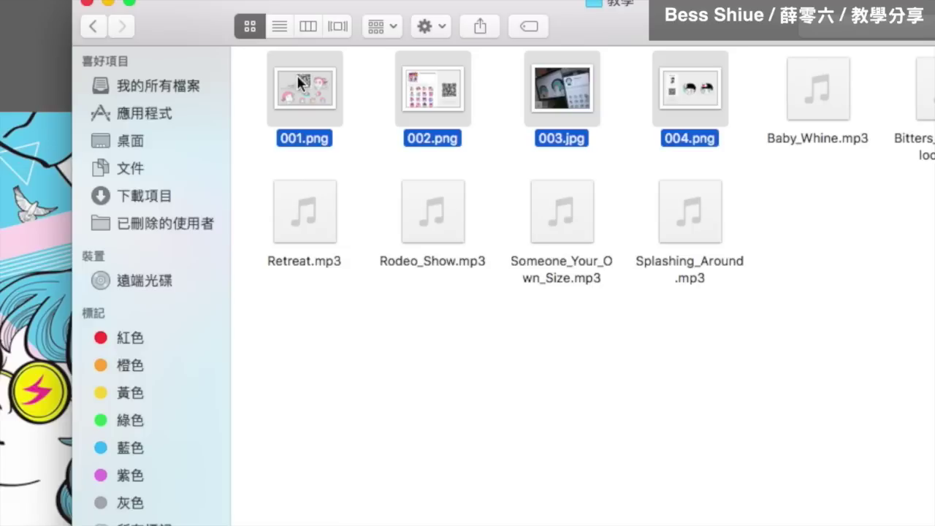
right_click(297, 75)
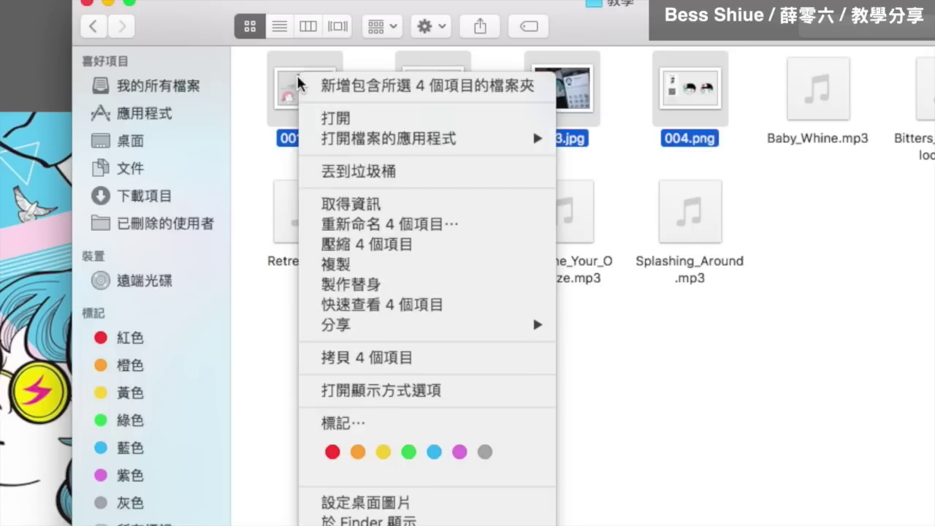
left_click(362, 246)
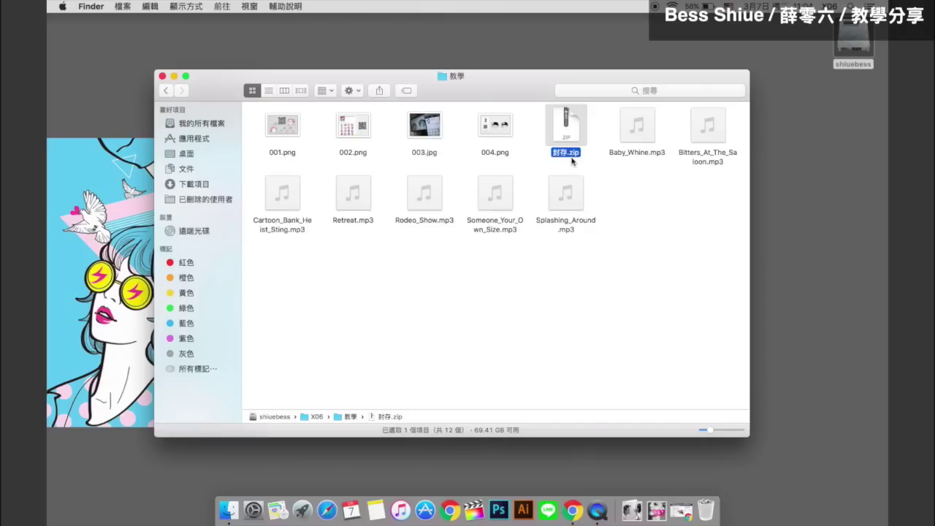
Step: Switch to the App Store and search it for "rar"
left_click(429, 505)
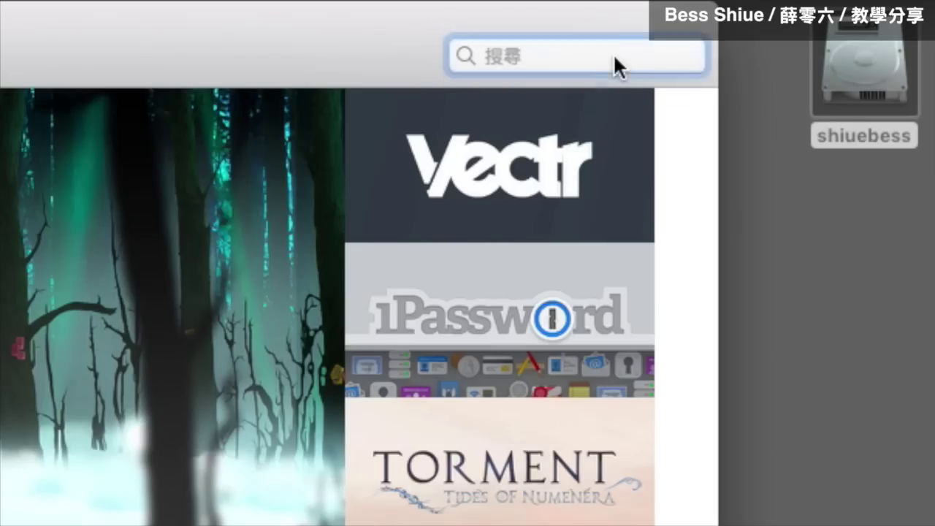
left_click(761, 34)
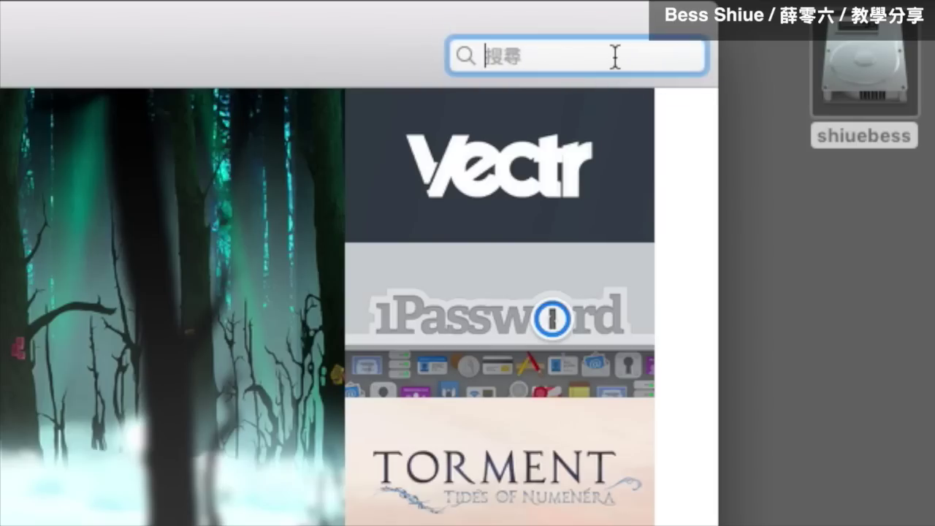
type("rar")
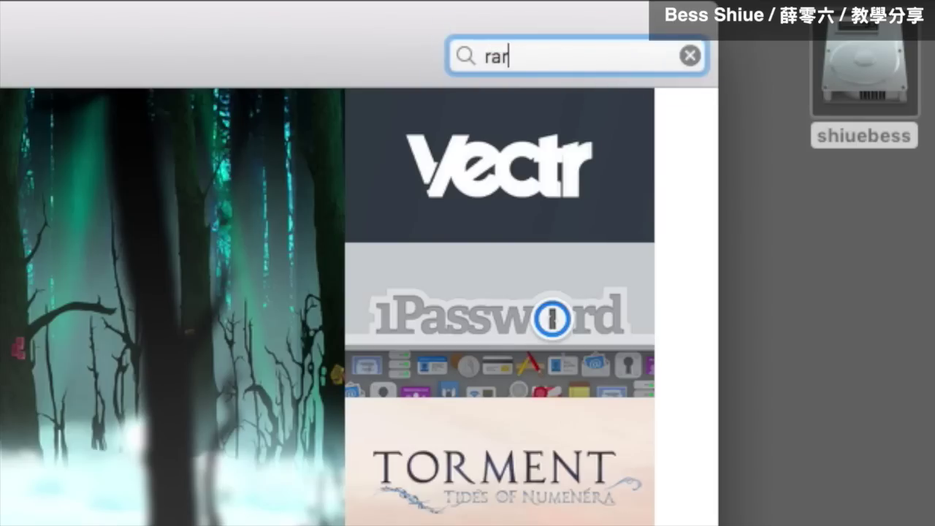
key("Return")
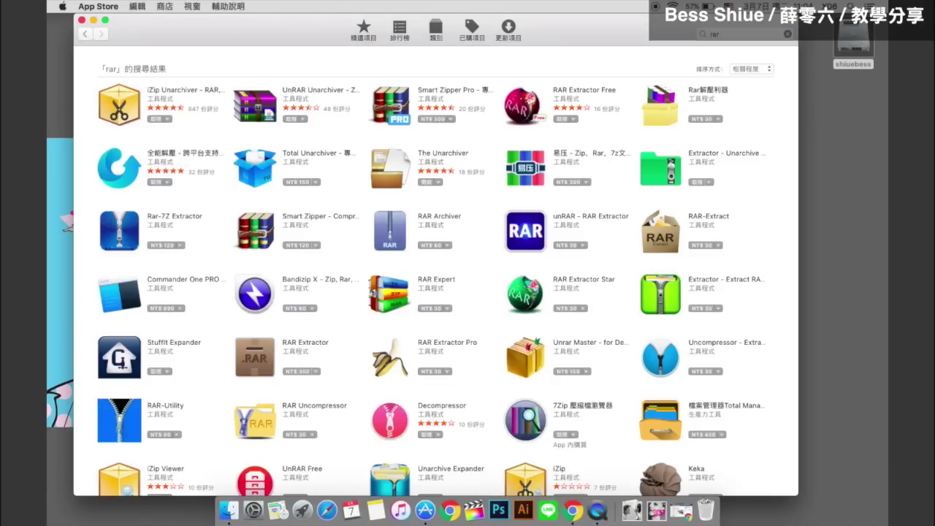